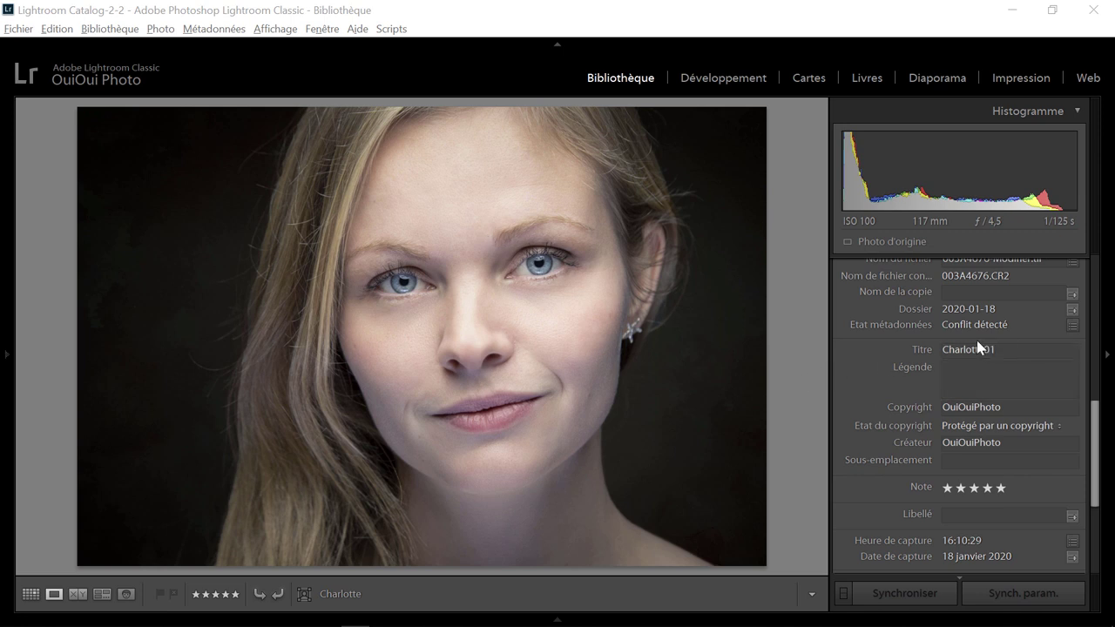
- Open Charlotte01's export dialog and review the Titre - Facebook, HD and Instagram presets
{"action": "left_click", "coordinate": [997, 349]}
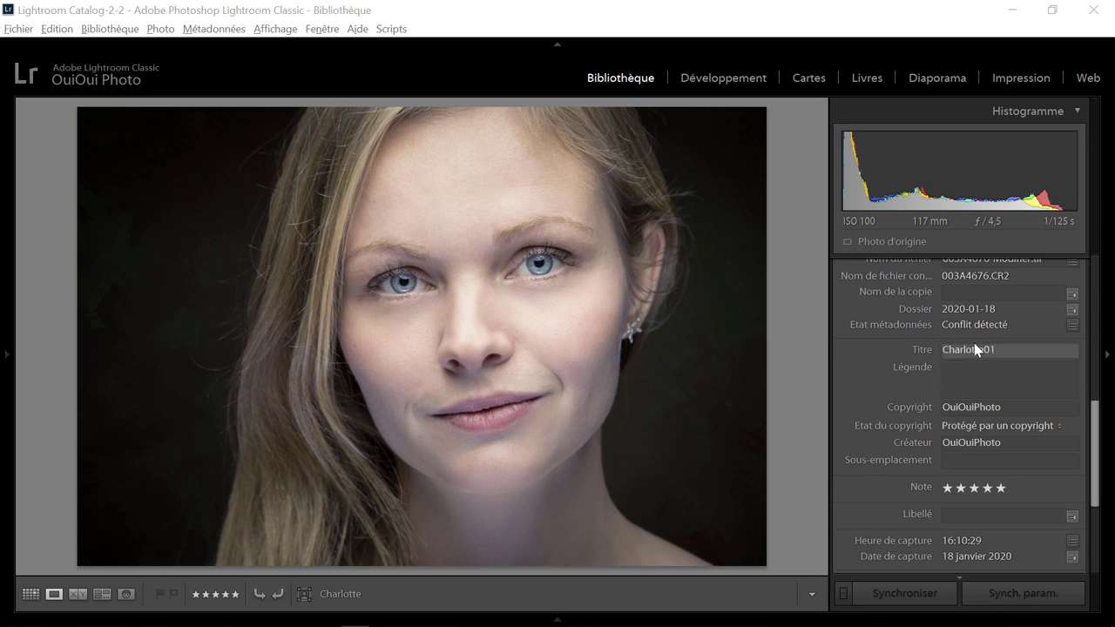
{"action": "right_click", "coordinate": [557, 269]}
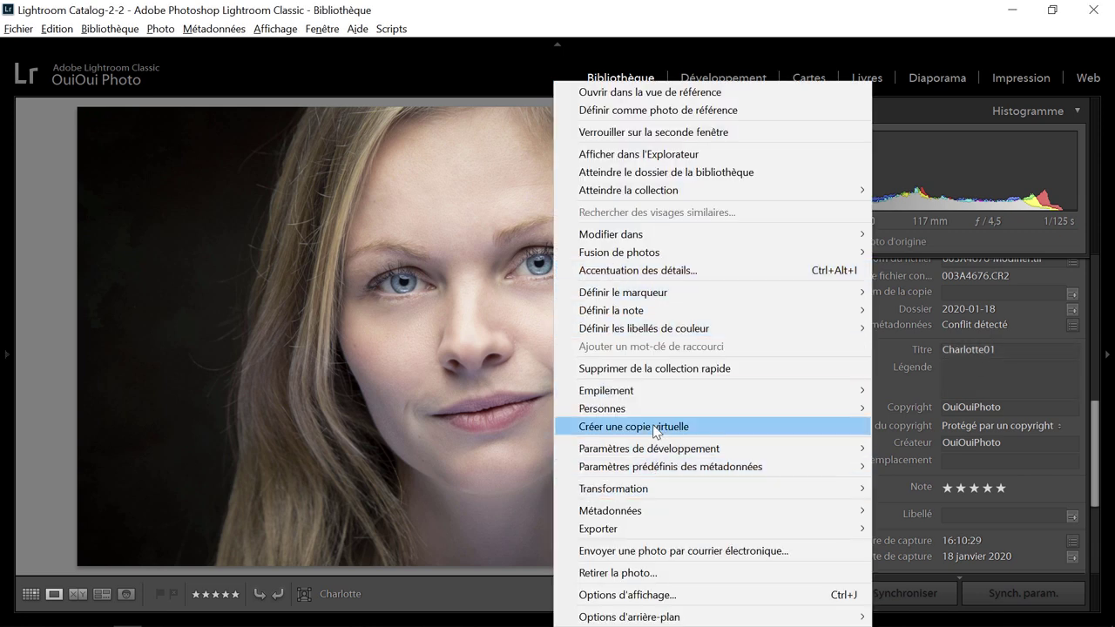
{"action": "mouse_move", "coordinate": [713, 529]}
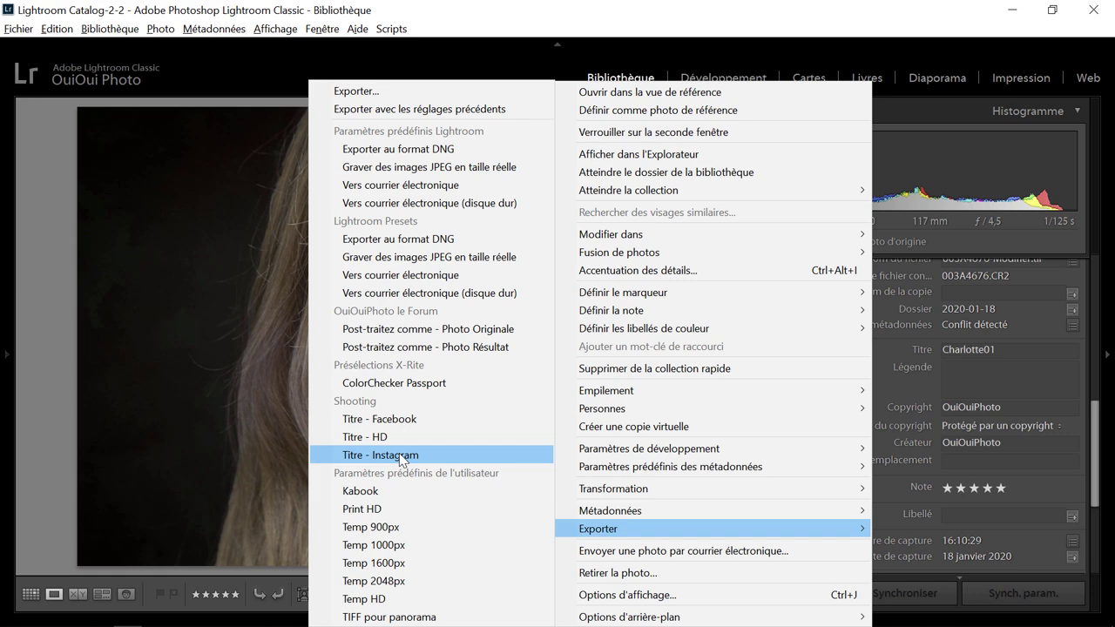
{"action": "left_click", "coordinate": [373, 92]}
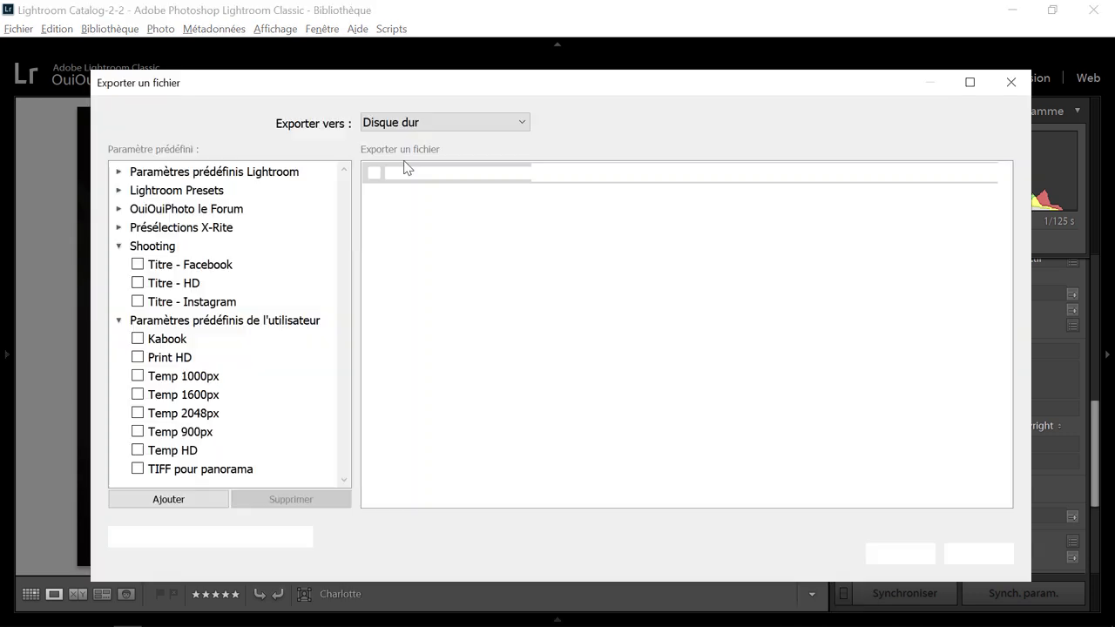
{"action": "left_click", "coordinate": [228, 266]}
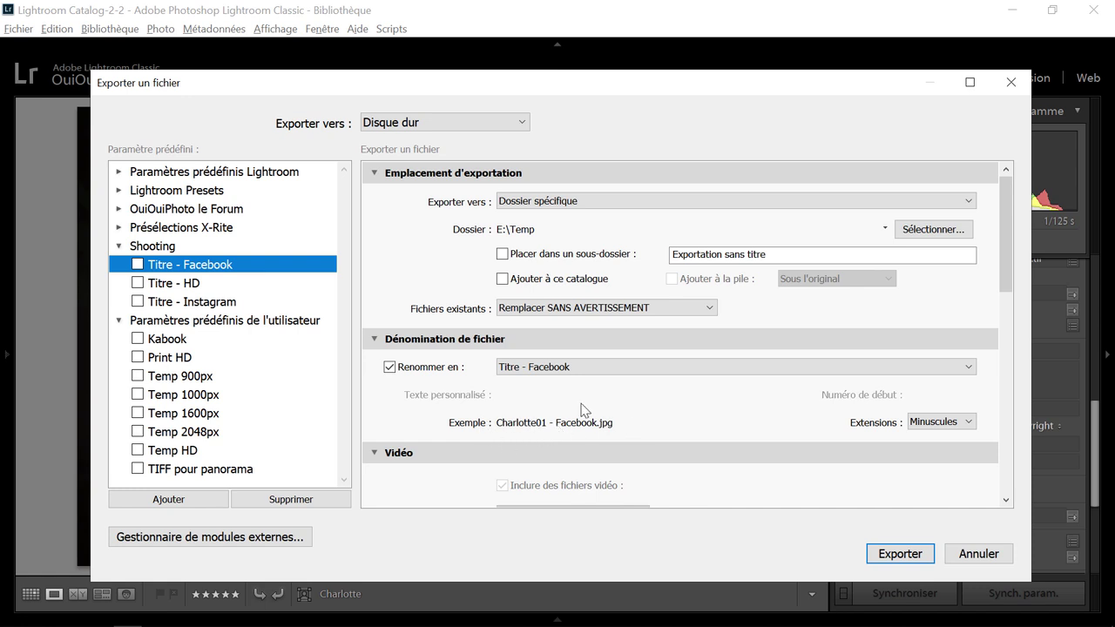
{"action": "left_click", "coordinate": [194, 285]}
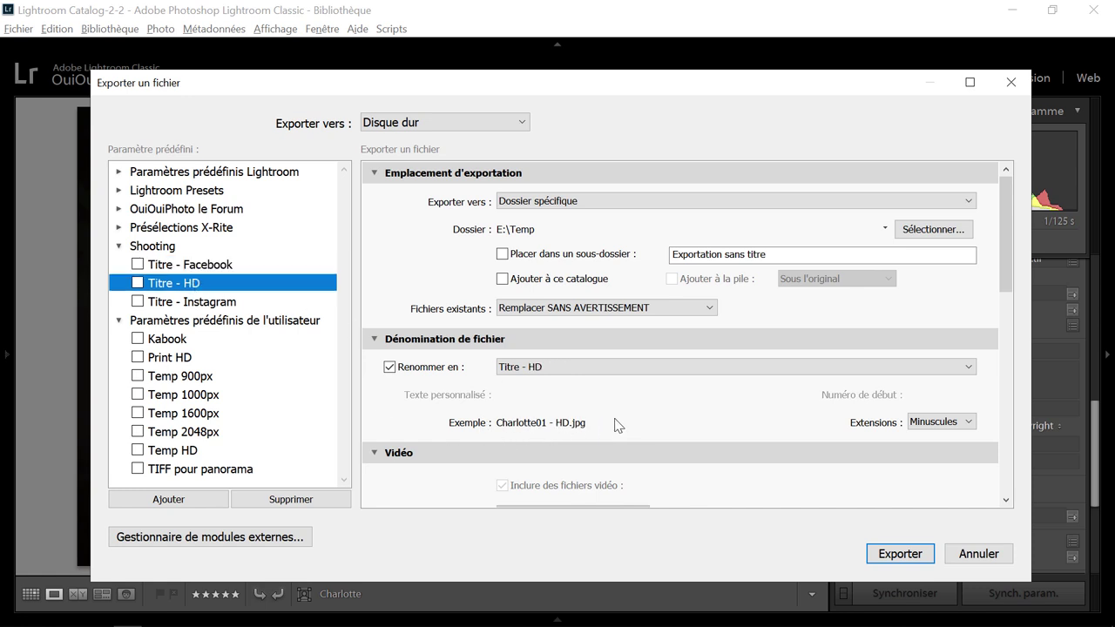
{"action": "left_click", "coordinate": [210, 302]}
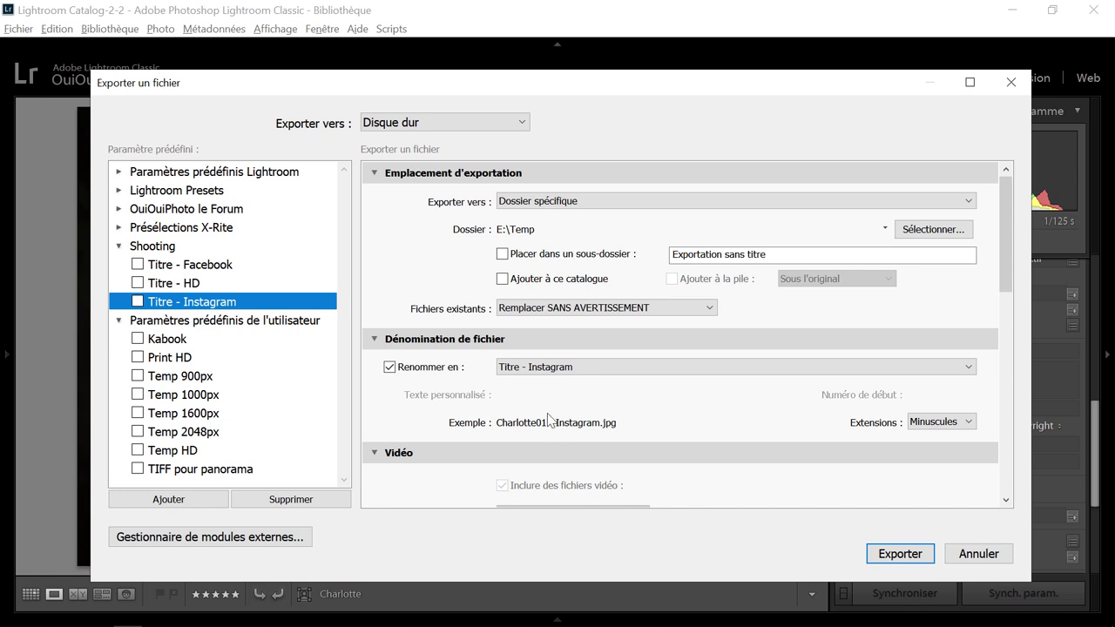
- Compare the Facebook and HD presets' image sizes, then close the dialog without exporting
{"action": "scroll", "coordinate": [557, 411], "scroll_direction": "down", "scroll_amount": 10}
{"action": "scroll", "coordinate": [560, 413], "scroll_direction": "up", "scroll_amount": 10}
{"action": "left_click_drag", "start_coordinate": [1005, 292], "coordinate": [1002, 431]}
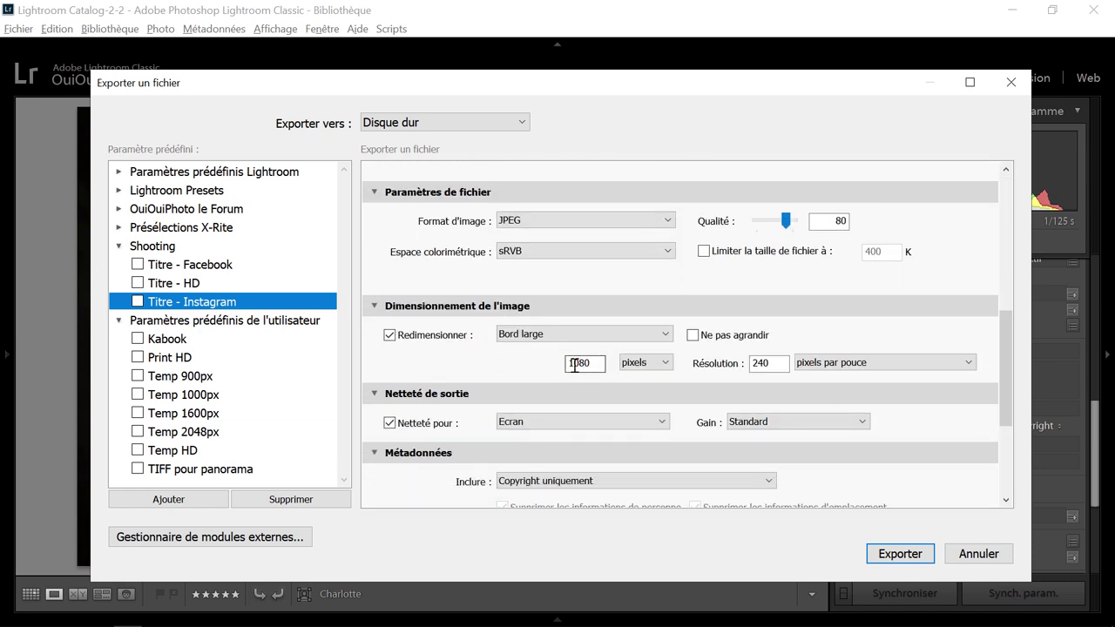
{"action": "left_click", "coordinate": [226, 265]}
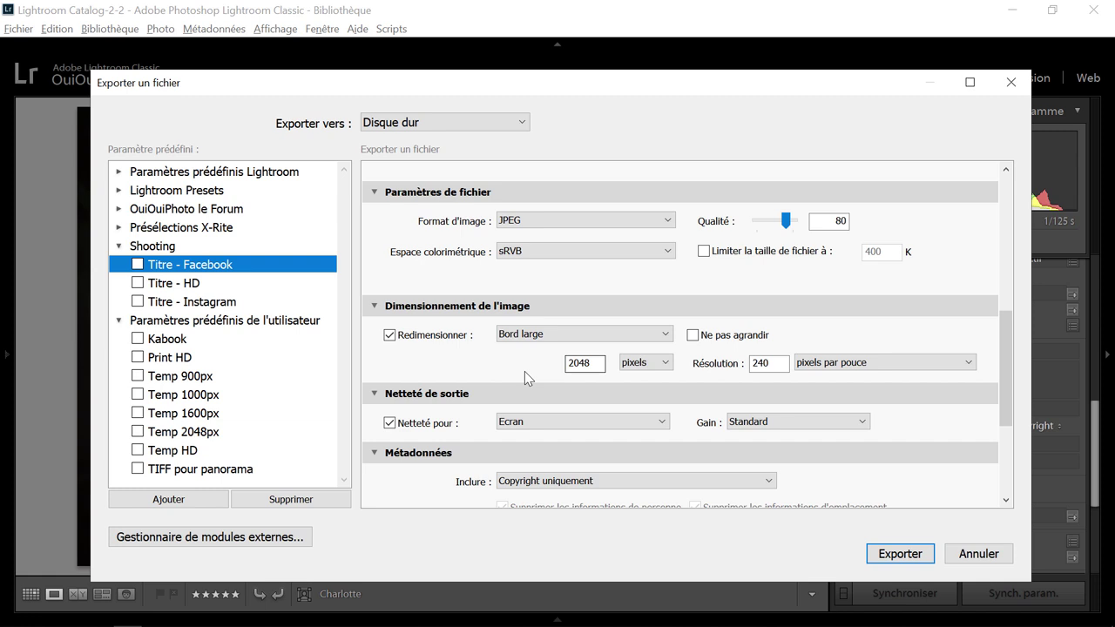
{"action": "left_click", "coordinate": [193, 284]}
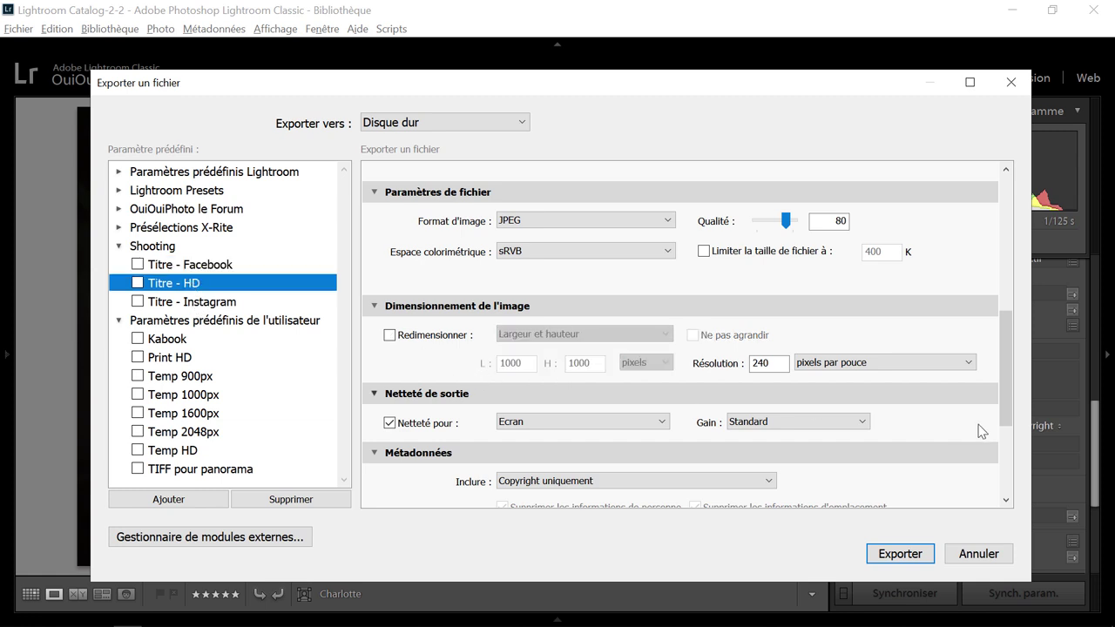
{"action": "left_click_drag", "start_coordinate": [1007, 377], "coordinate": [1006, 242]}
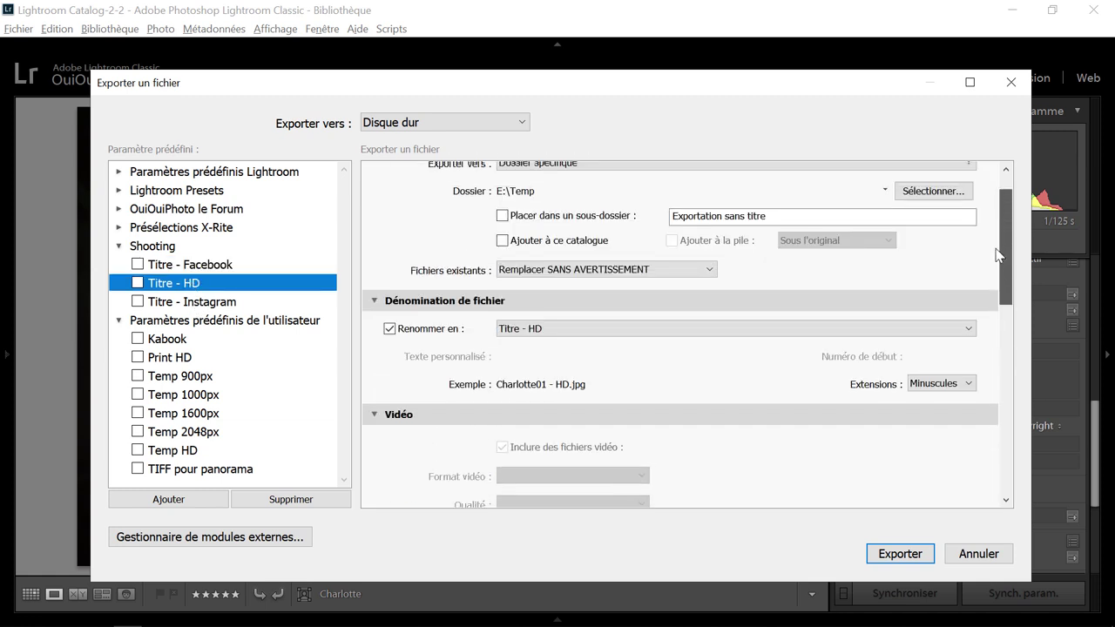
{"action": "left_click", "coordinate": [979, 557]}
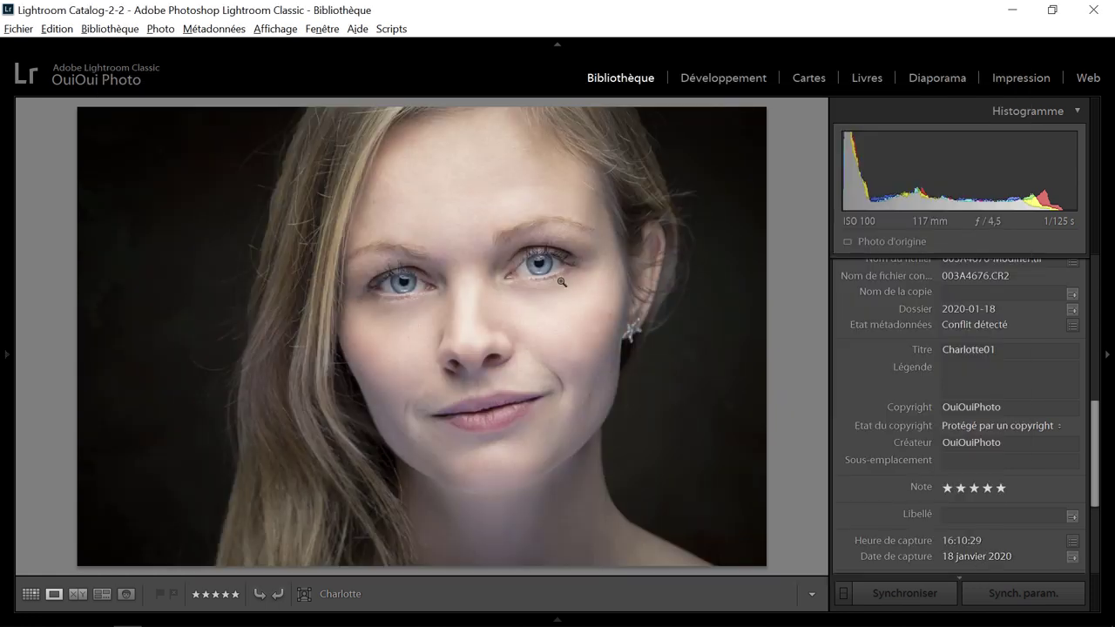
- Reopen the export dialog, tick the Facebook, HD and Instagram presets, and export Charlotte01
{"action": "right_click", "coordinate": [525, 289]}
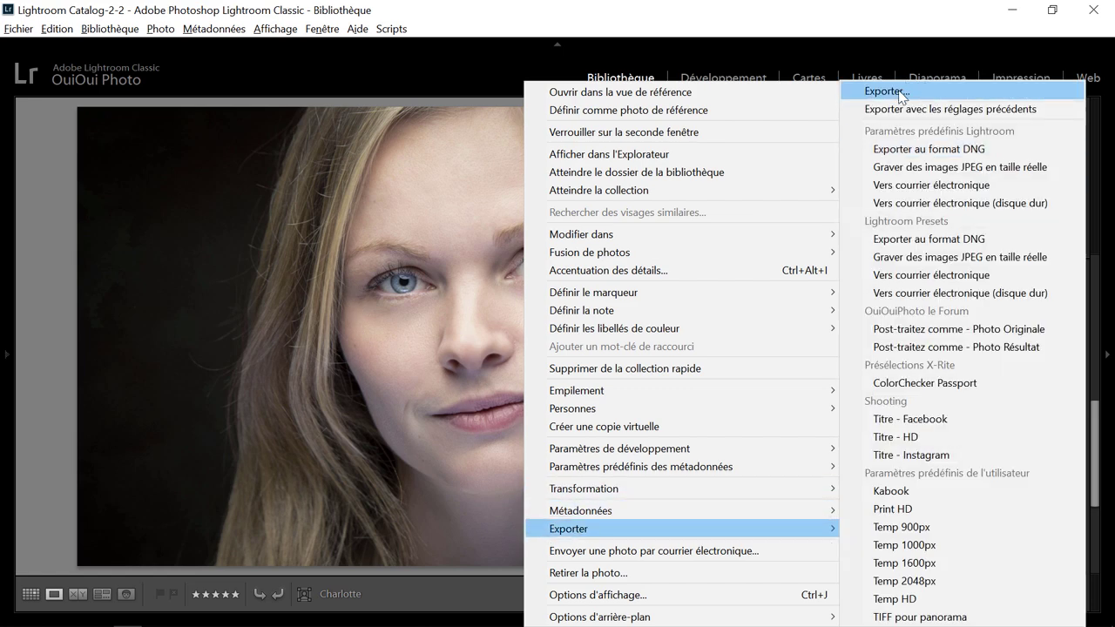
{"action": "left_click", "coordinate": [897, 90]}
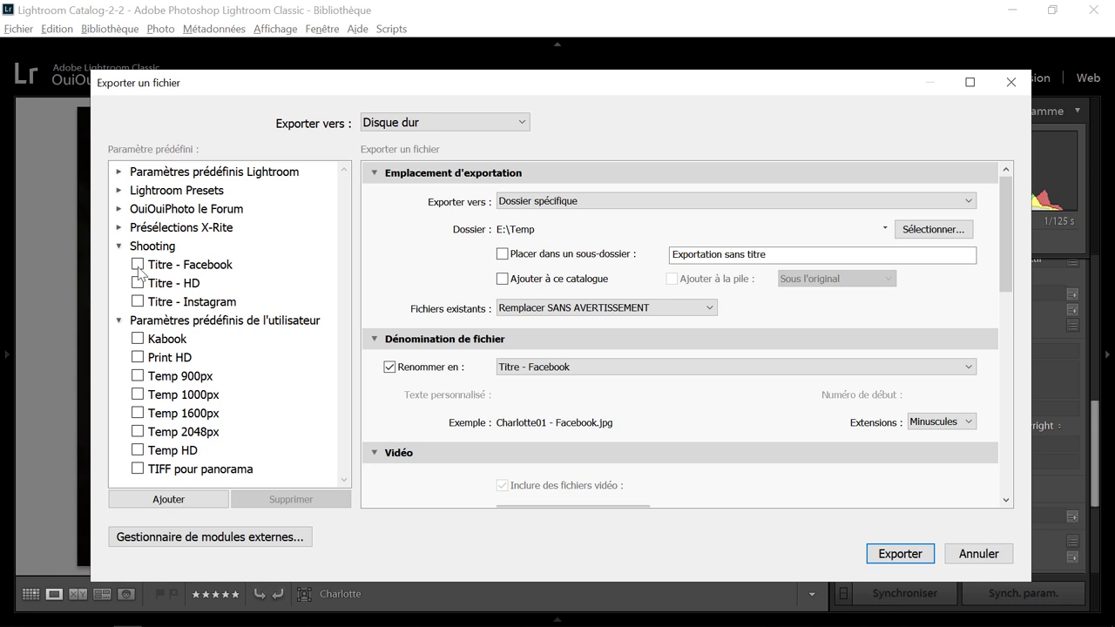
{"action": "left_click", "coordinate": [138, 265]}
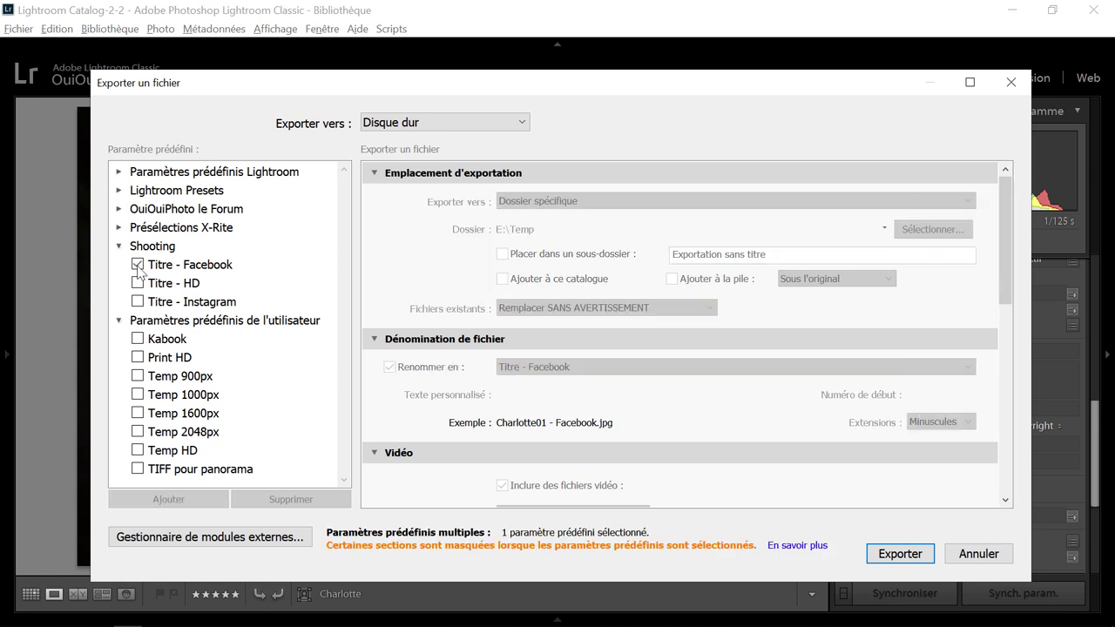
{"action": "left_click", "coordinate": [138, 283]}
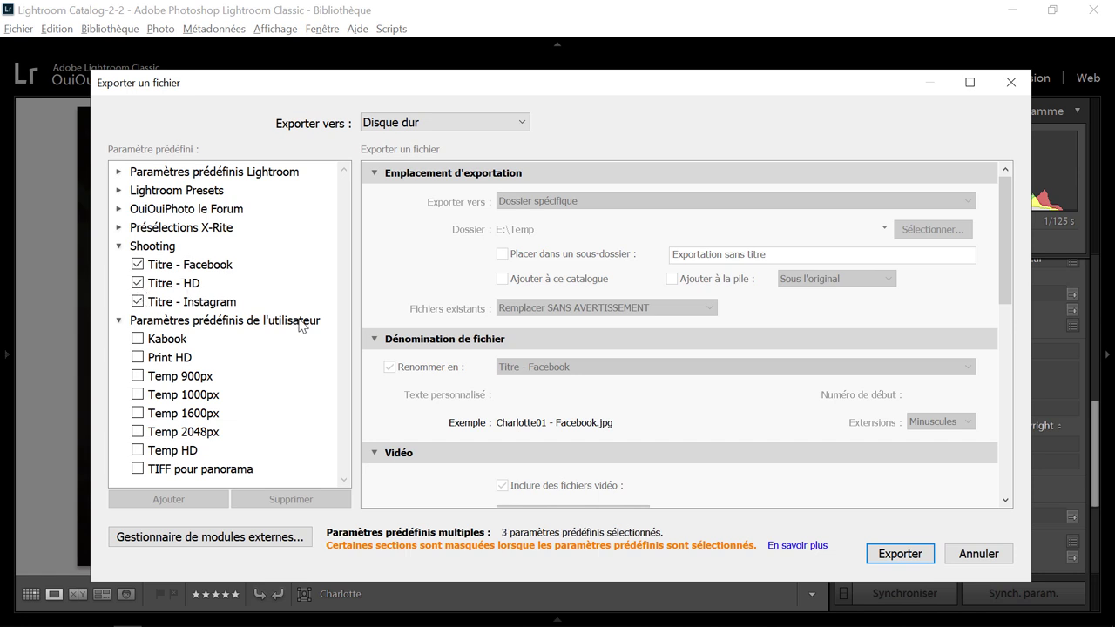
{"action": "left_click", "coordinate": [892, 552]}
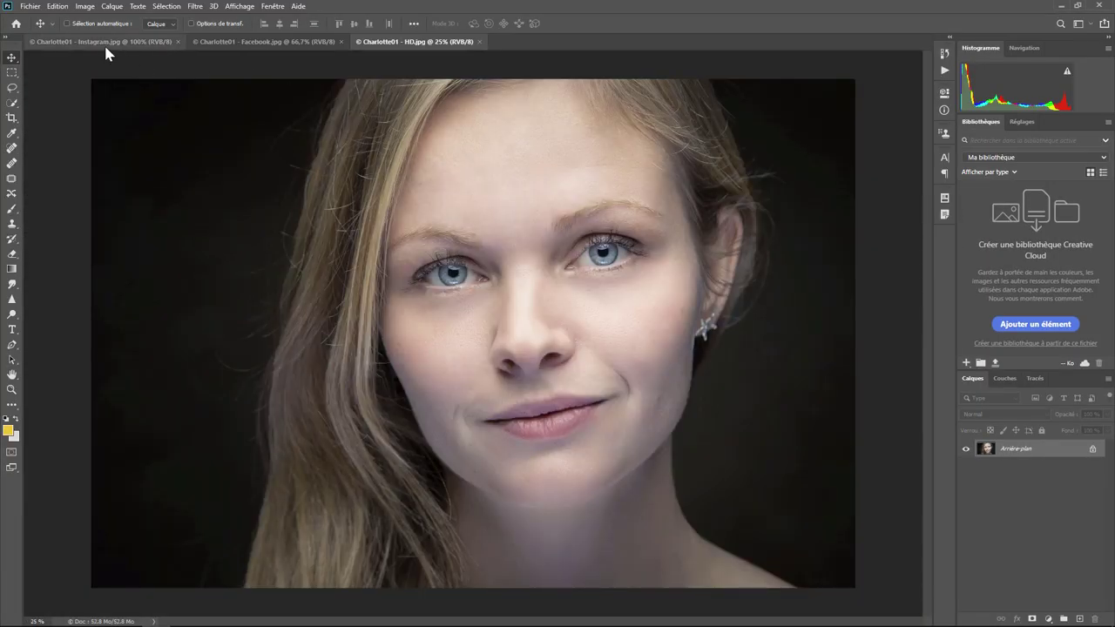
- View the Charlotte01 Instagram, Facebook and HD JPEGs in turn in Photoshop
{"action": "left_click", "coordinate": [105, 44]}
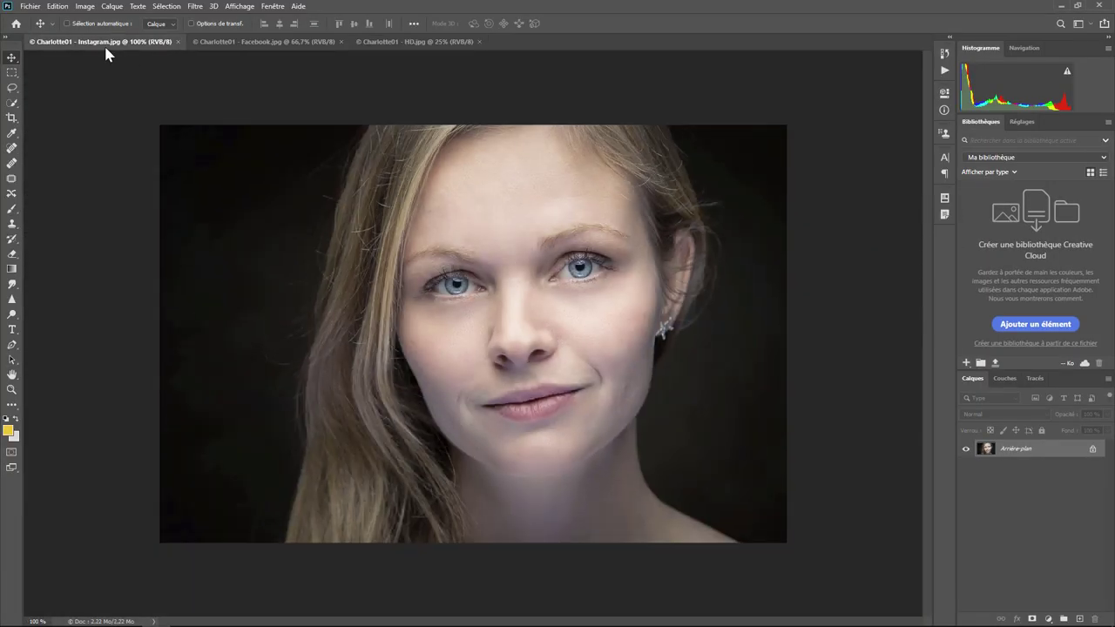
{"action": "left_click", "coordinate": [233, 44]}
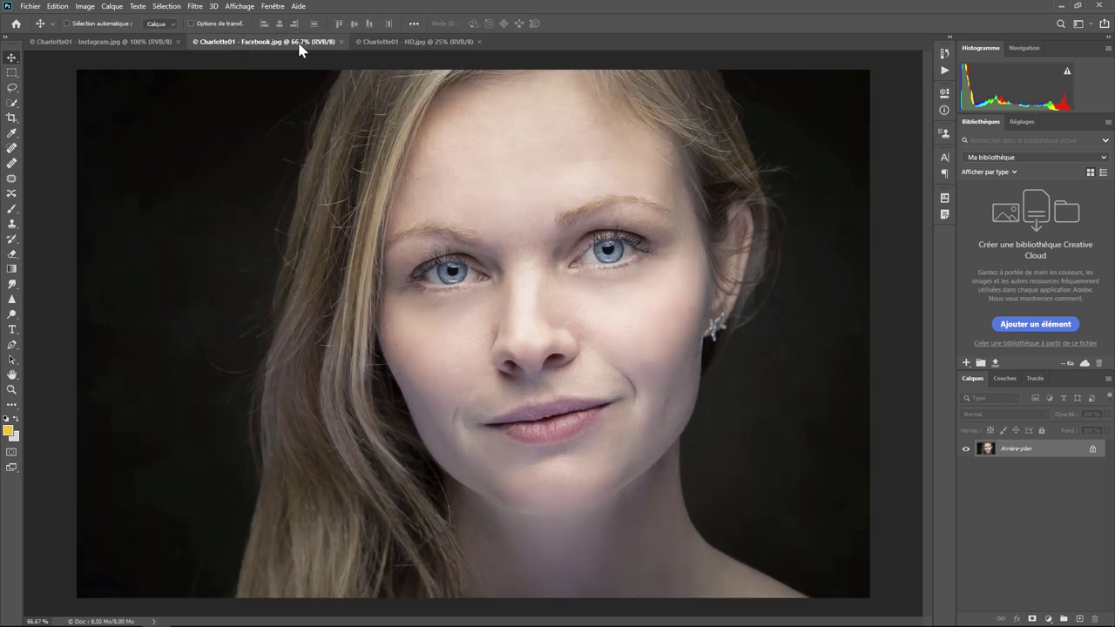
{"action": "left_click", "coordinate": [401, 43]}
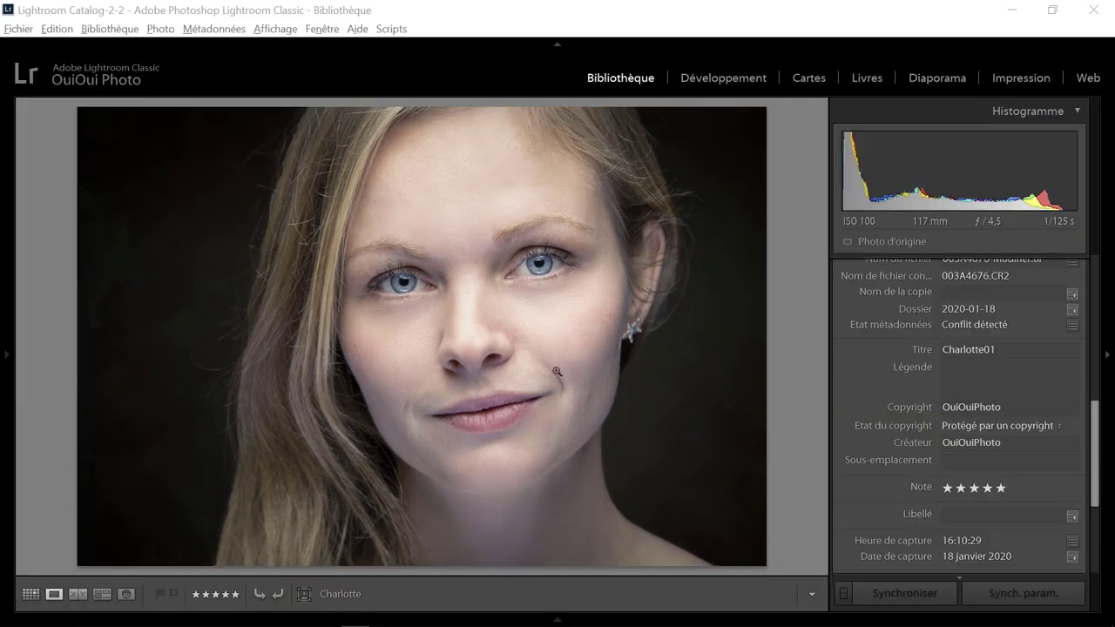
- Open the Exporter un fichier dialog for Charlotte01 from the photo's context menu
{"action": "right_click", "coordinate": [515, 259]}
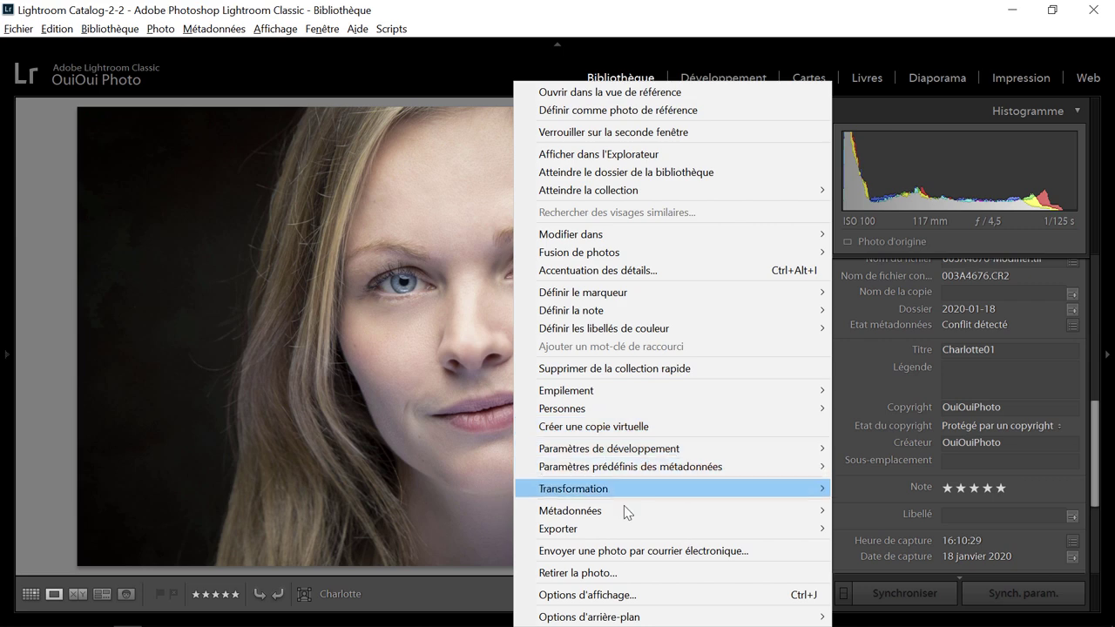
{"action": "mouse_move", "coordinate": [671, 529]}
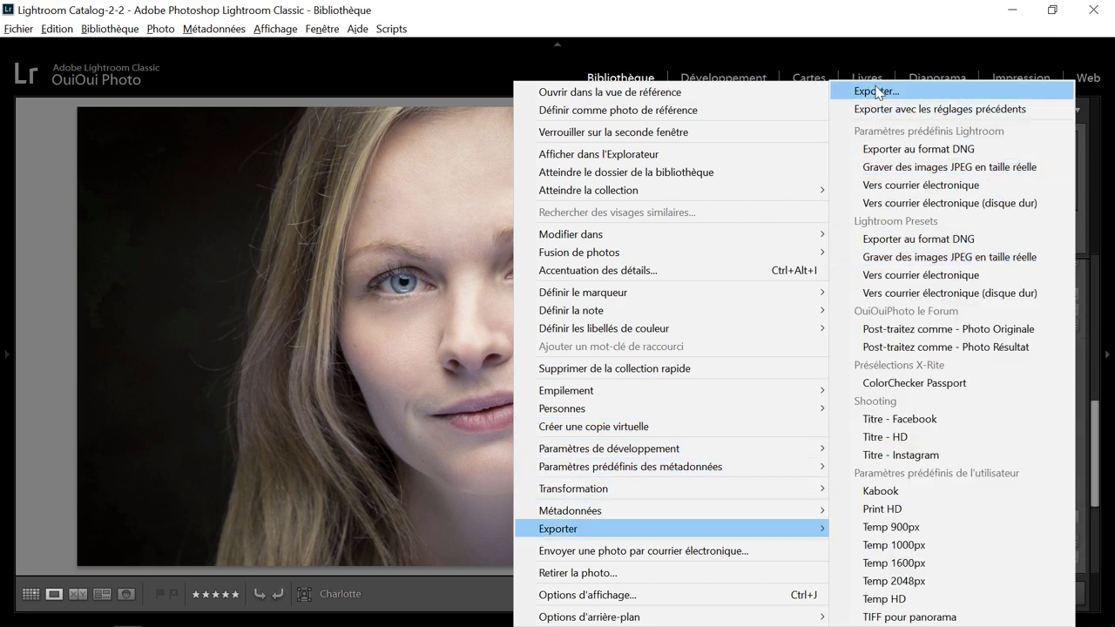
{"action": "left_click", "coordinate": [870, 89]}
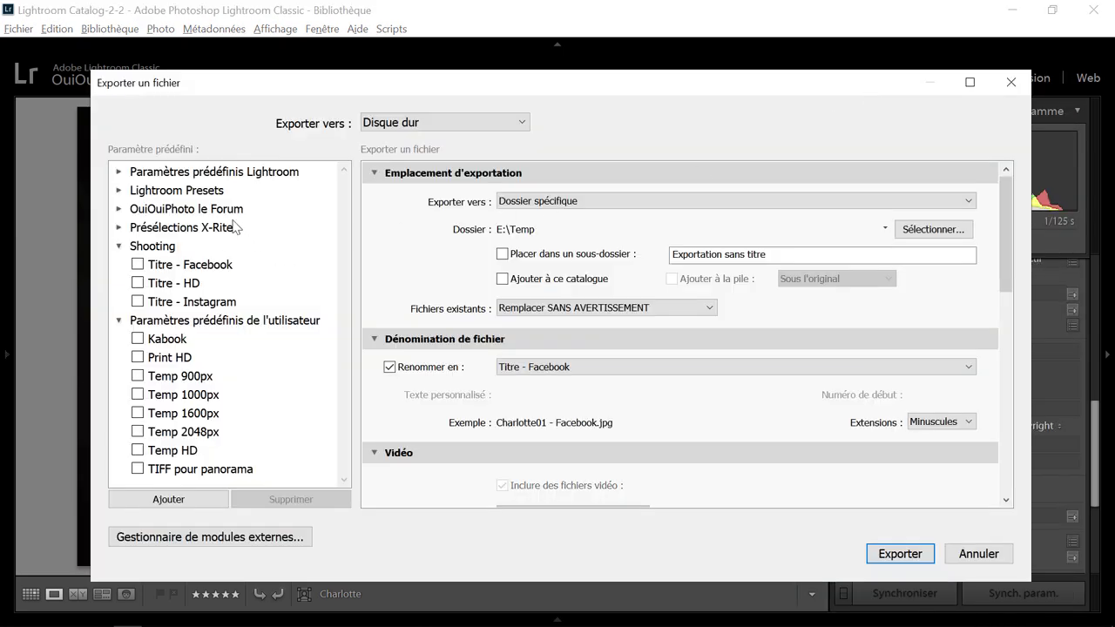
- Inspect the three Titre presets, tick Facebook, HD and Instagram, and export Charlotte01 again
{"action": "left_click", "coordinate": [205, 270]}
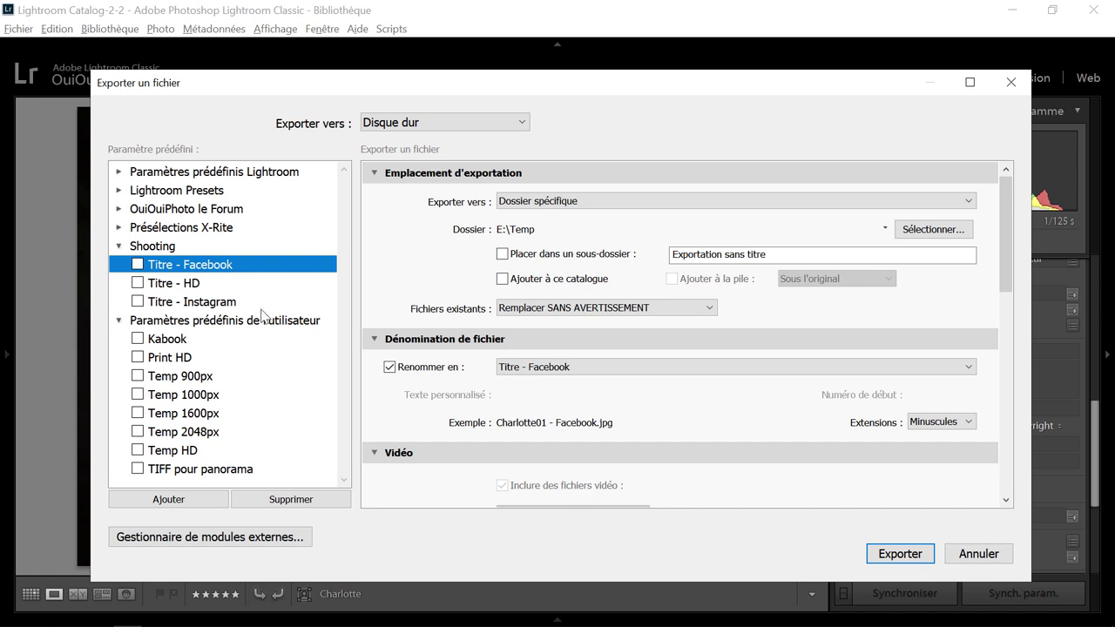
{"action": "left_click", "coordinate": [179, 287]}
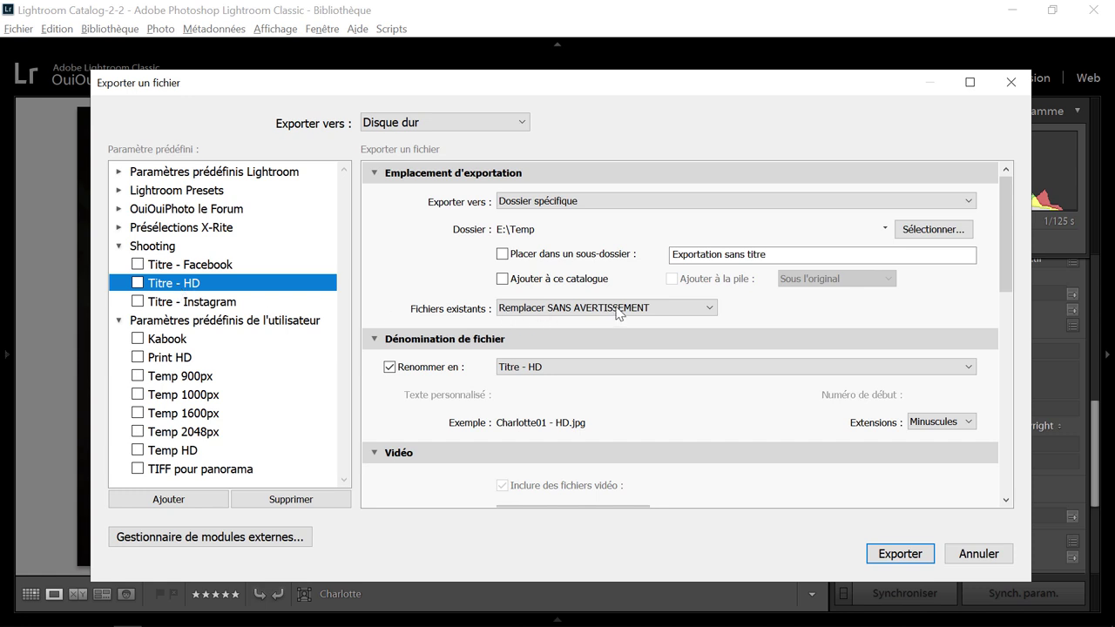
{"action": "left_click", "coordinate": [218, 309]}
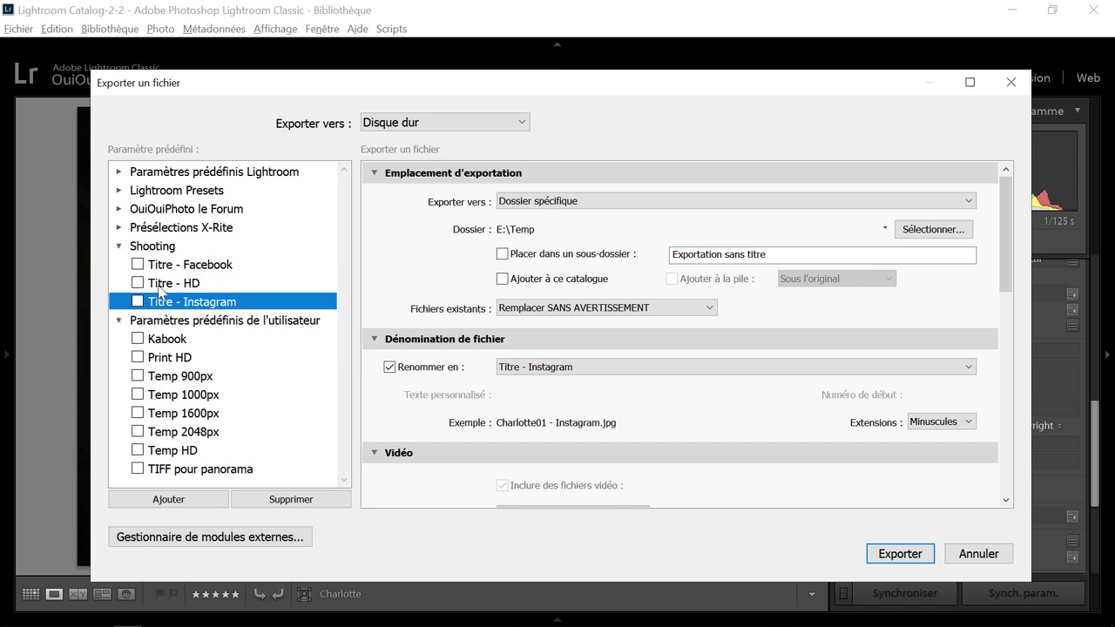
{"action": "left_click", "coordinate": [138, 265]}
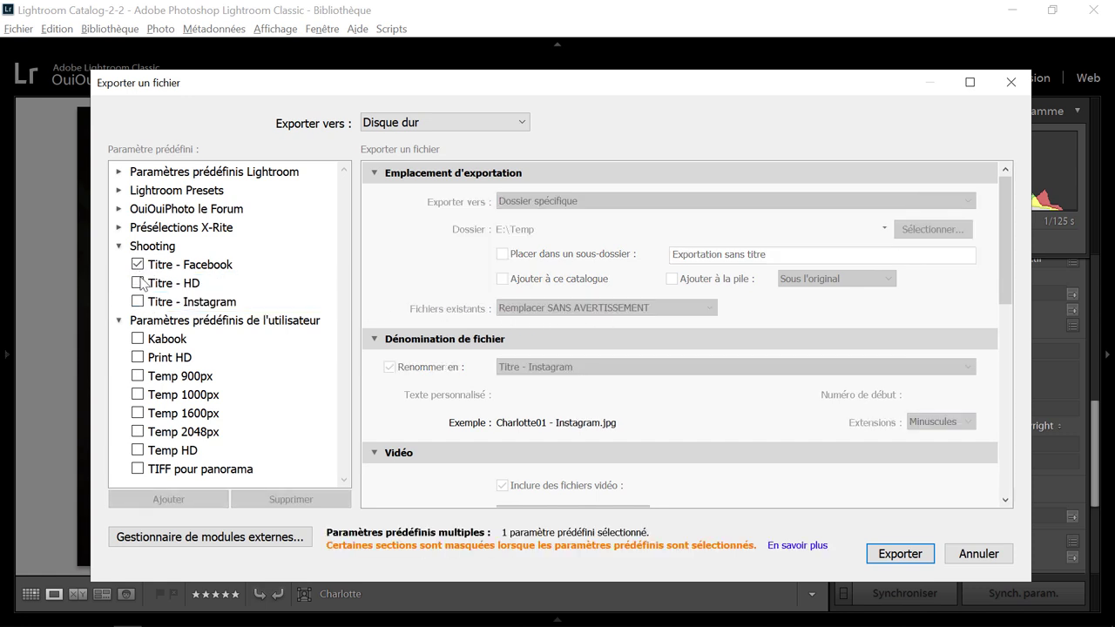
{"action": "left_click", "coordinate": [138, 283]}
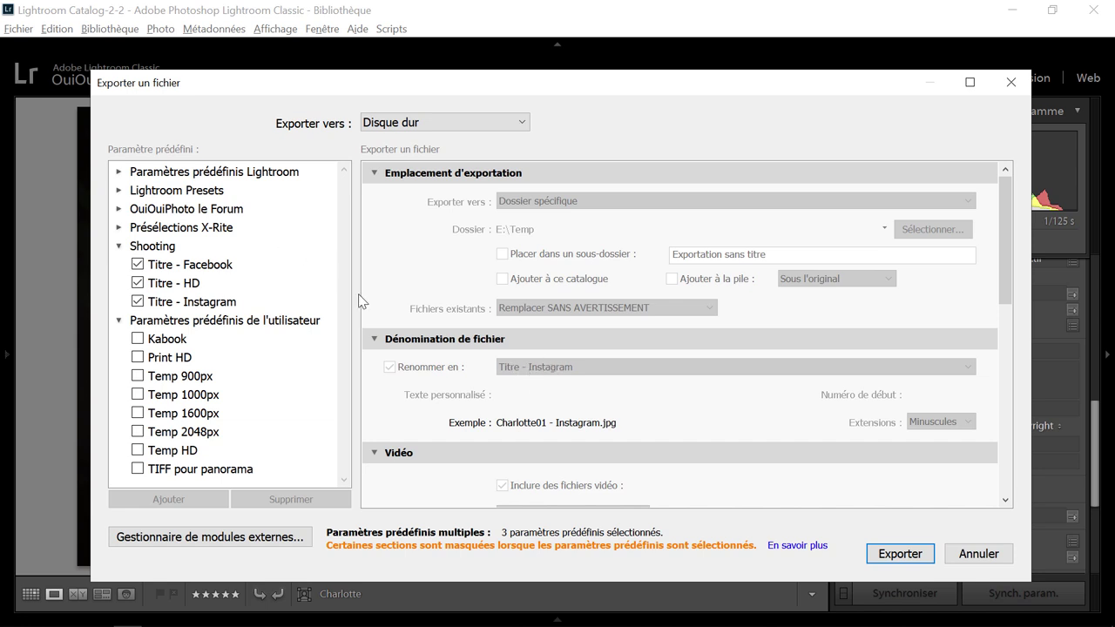
{"action": "left_click", "coordinate": [901, 554]}
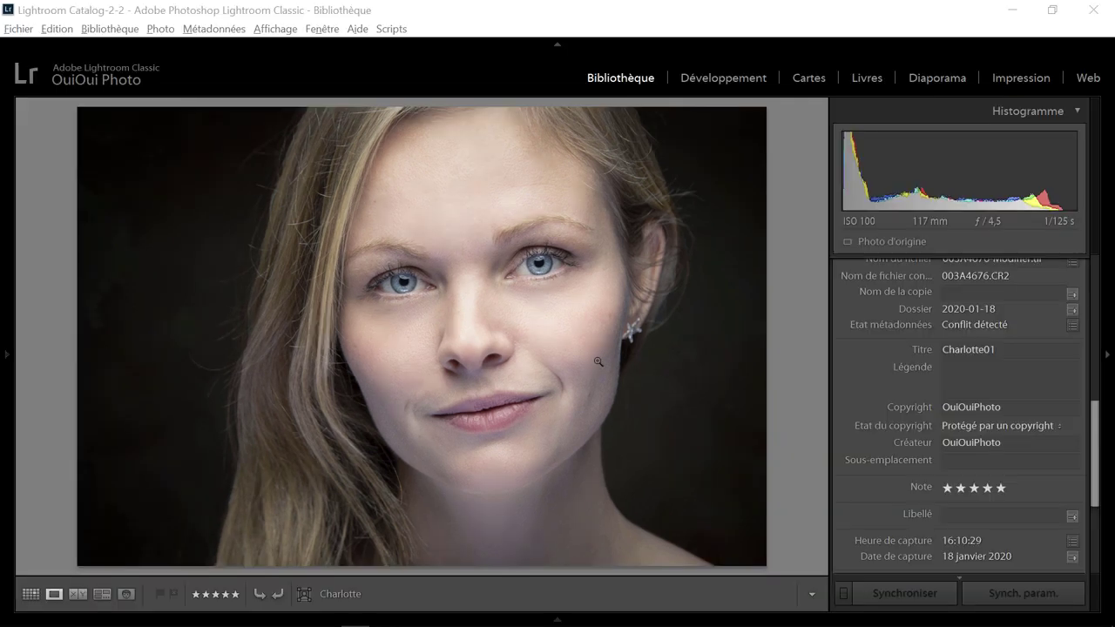
- Reopen the export dialog for Charlotte01 from the photo's Exporter menu
{"action": "right_click", "coordinate": [467, 233]}
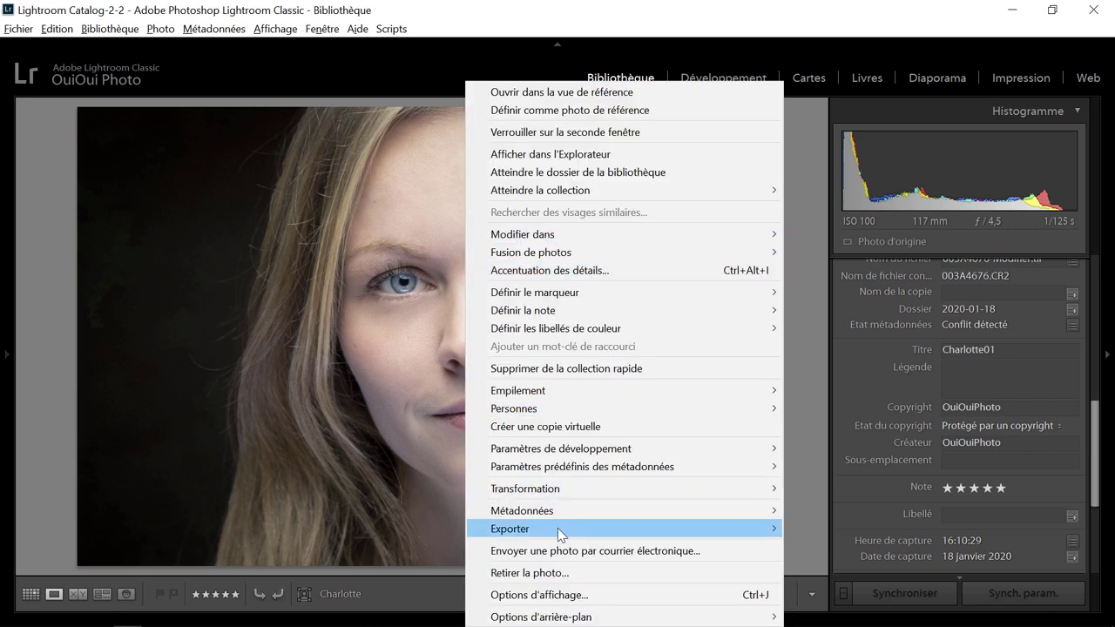
{"action": "mouse_move", "coordinate": [623, 529]}
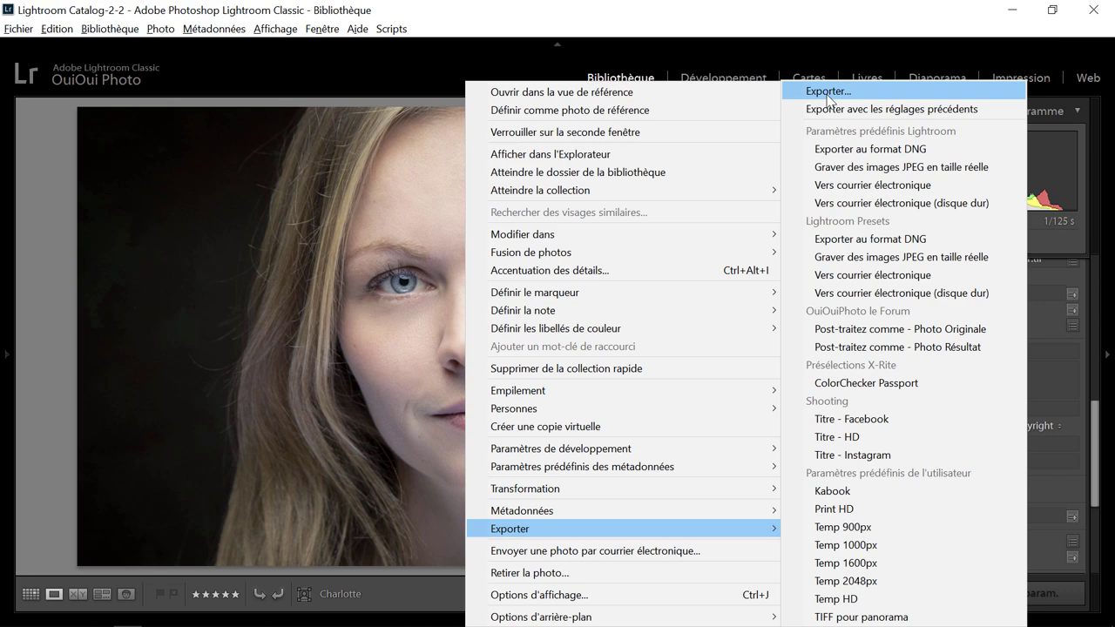
{"action": "left_click", "coordinate": [827, 92]}
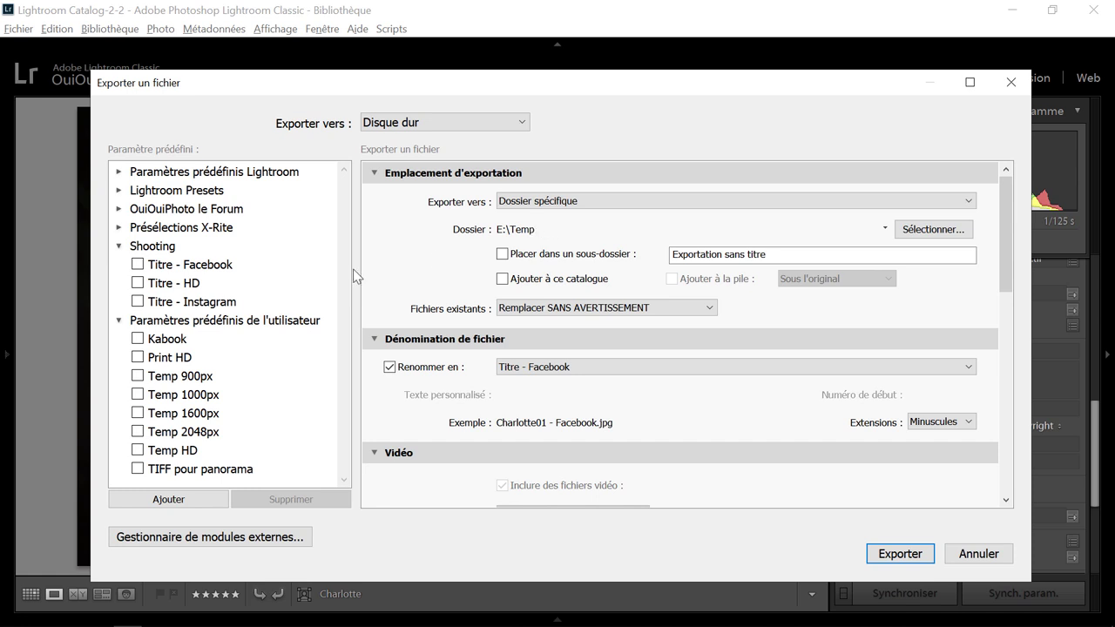
- Tick the Titre - Facebook, HD and Instagram presets, then untick HD and Instagram
{"action": "left_click", "coordinate": [138, 265]}
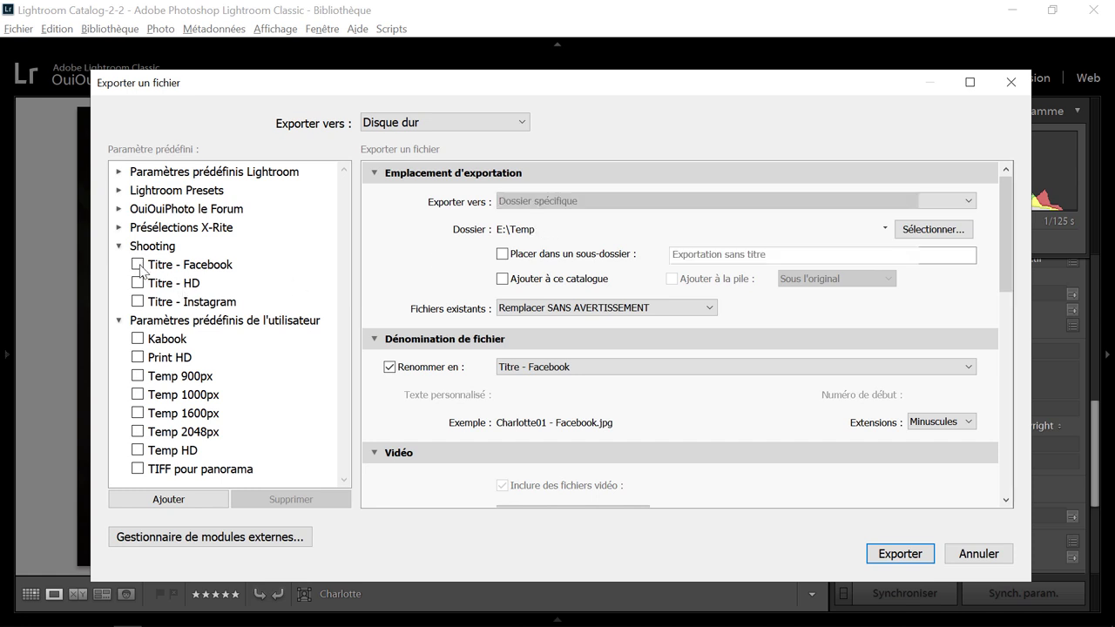
{"action": "scroll", "coordinate": [612, 307], "scroll_direction": "down", "scroll_amount": 10}
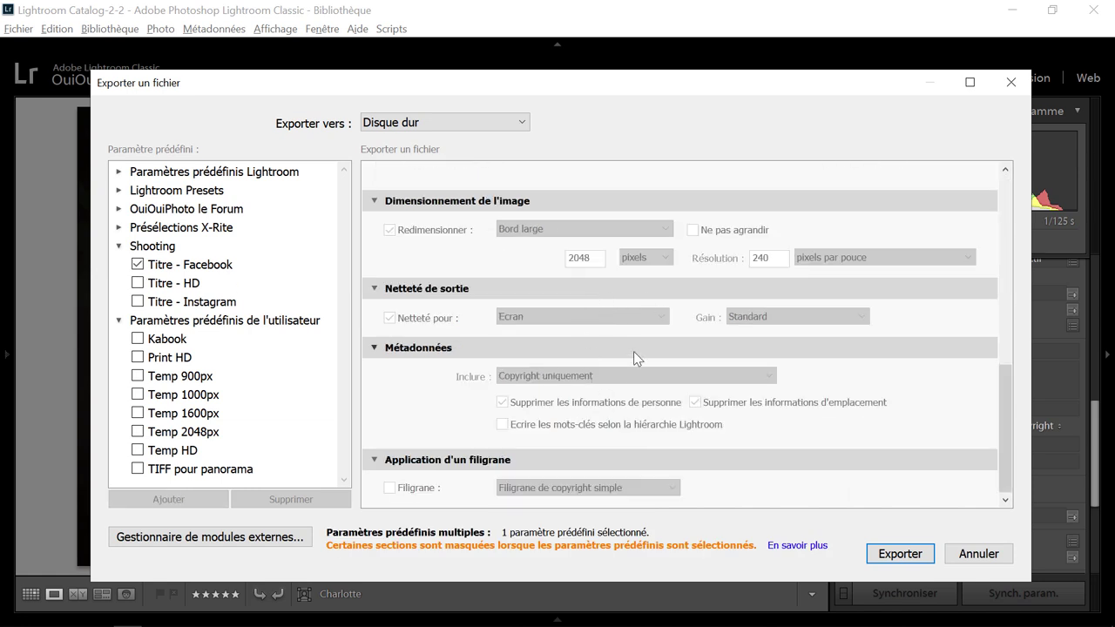
{"action": "scroll", "coordinate": [609, 376], "scroll_direction": "up", "scroll_amount": 10}
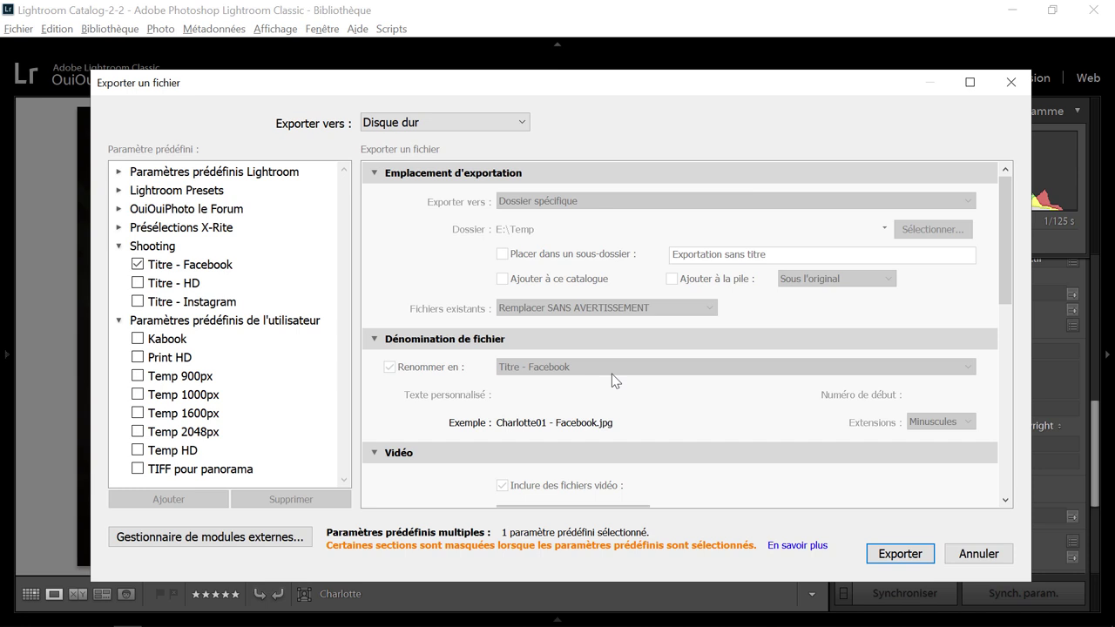
{"action": "left_click", "coordinate": [138, 283]}
{"action": "left_click", "coordinate": [138, 302]}
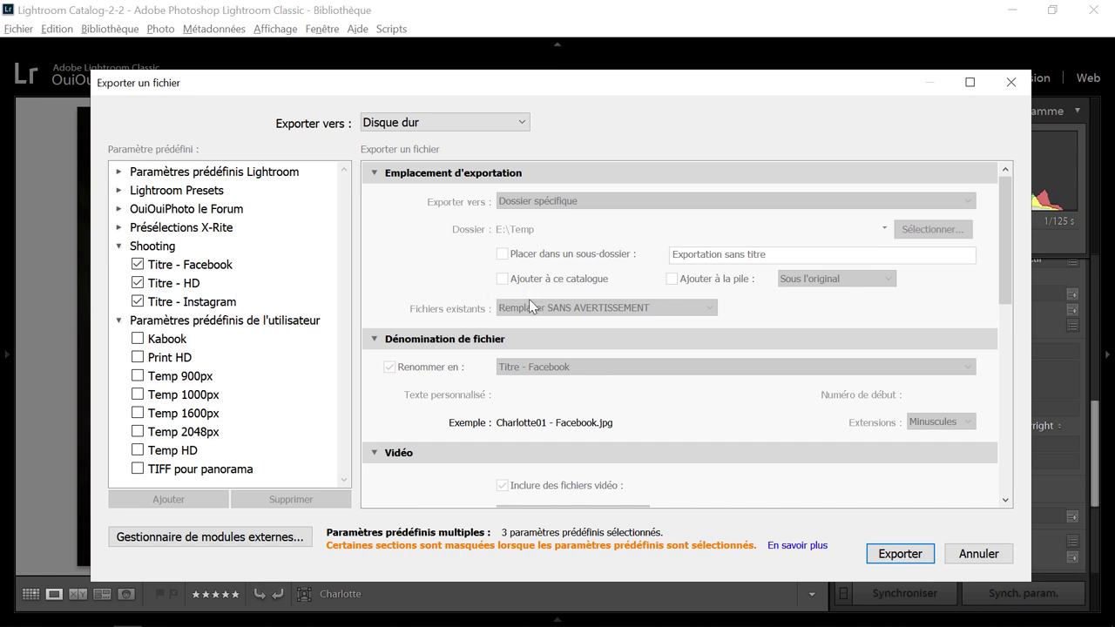
{"action": "left_click", "coordinate": [138, 283]}
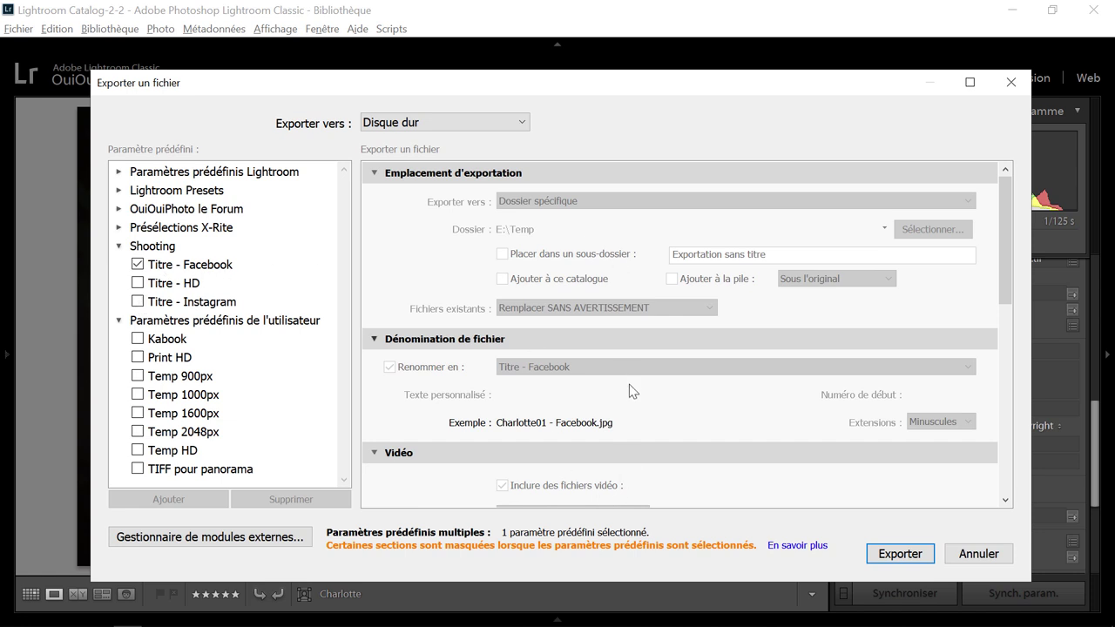
- Untick Titre - Facebook, check its settings, and tick it again as the only preset
{"action": "scroll", "coordinate": [632, 386], "scroll_direction": "down", "scroll_amount": 5}
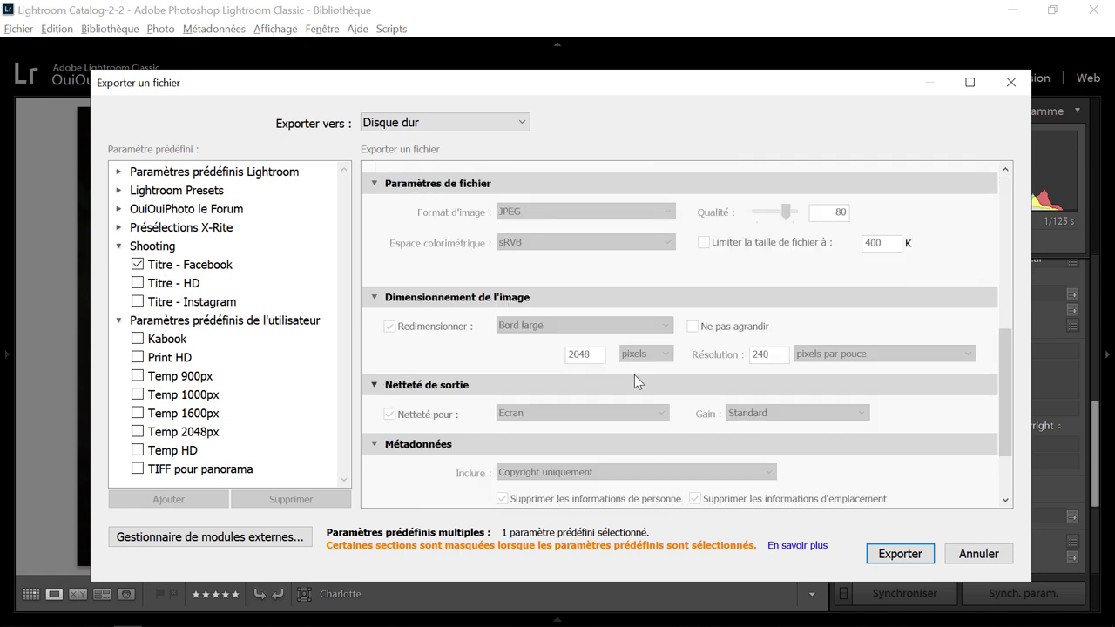
{"action": "left_click", "coordinate": [137, 266]}
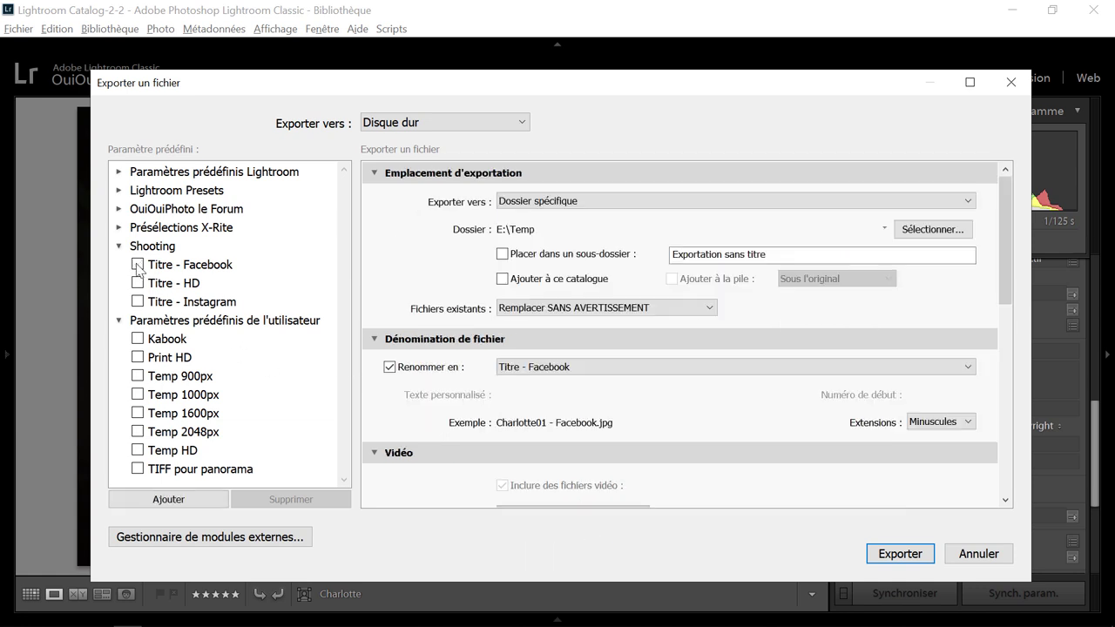
{"action": "left_click", "coordinate": [174, 270]}
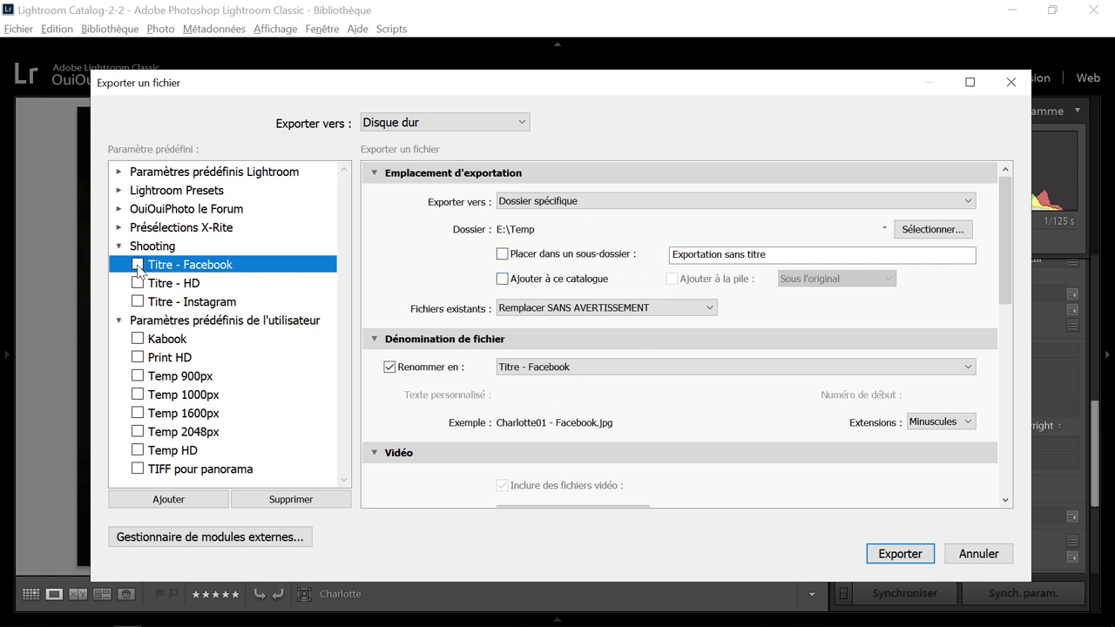
{"action": "left_click", "coordinate": [137, 266]}
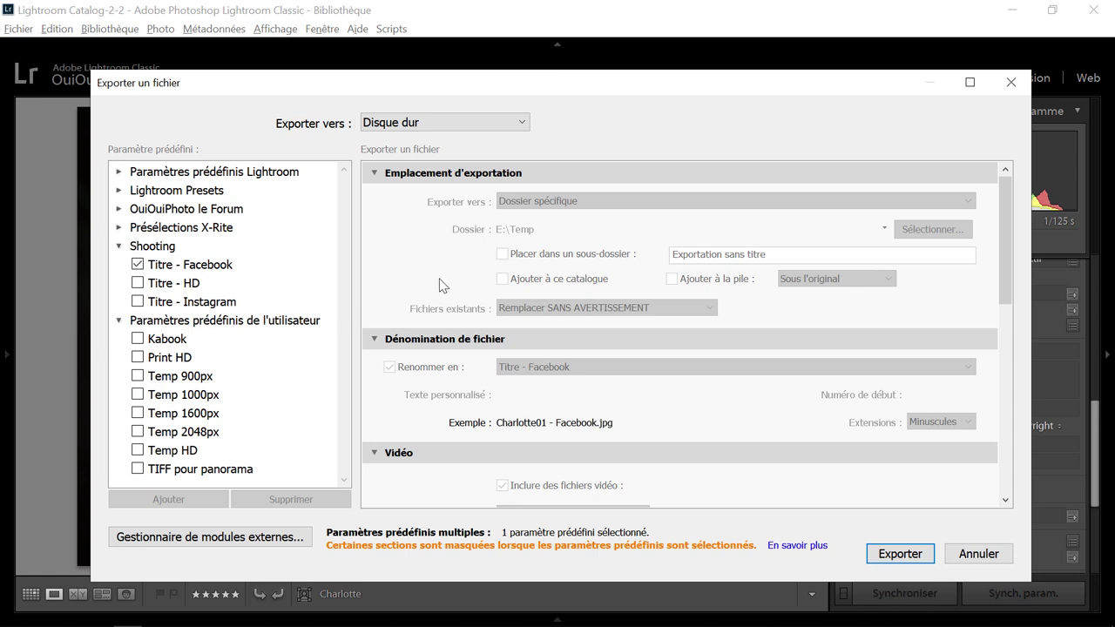